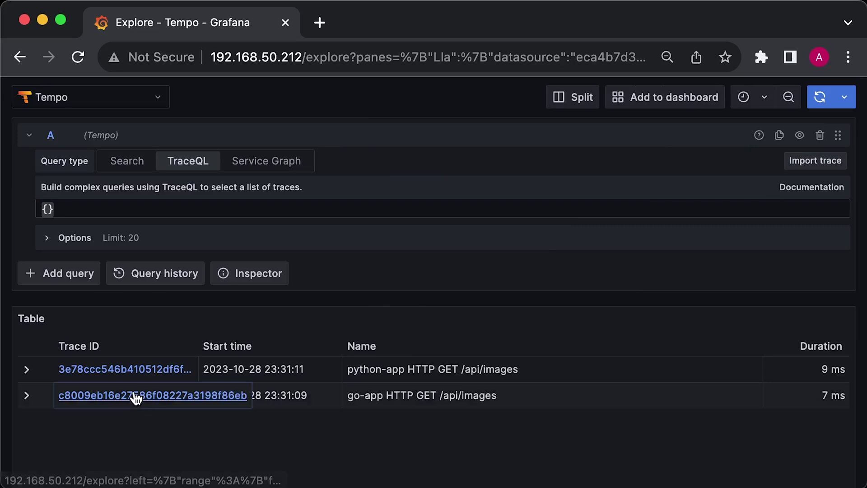
Open the go-app GET /api/images trace in a widened split pane showing its S3 GET and SQL INSERT spans.
{"action": "left_click", "coordinate": [125, 395]}
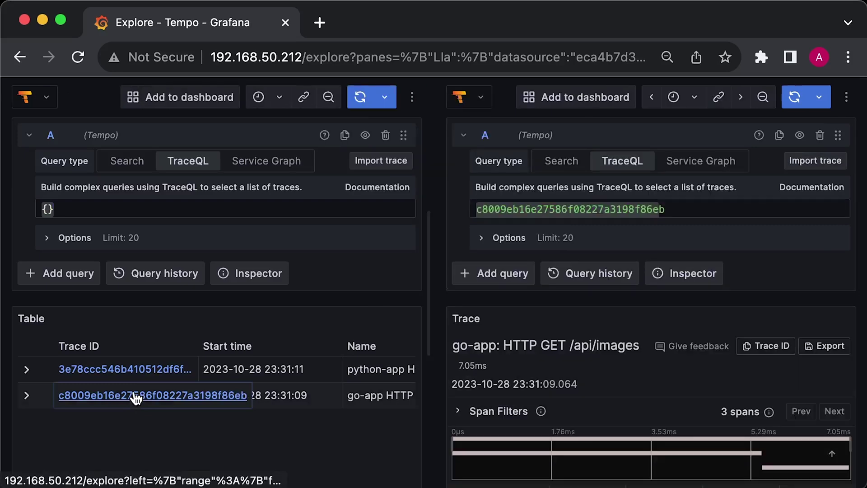
{"action": "left_click_drag", "start_coordinate": [433, 308], "coordinate": [203, 308]}
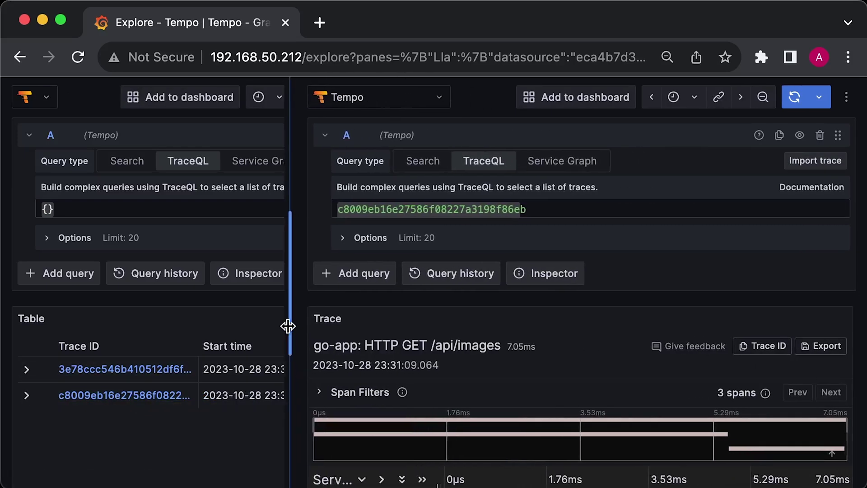
{"action": "scroll", "coordinate": [339, 424], "scroll_direction": "down", "scroll_amount": 2}
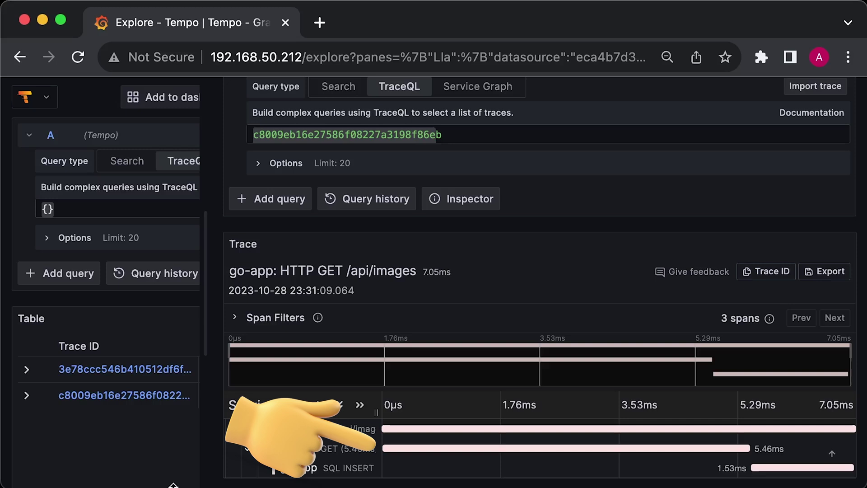
Open the python-app GET /api/images trace in a widened pane beside the trace list.
{"action": "left_click", "coordinate": [128, 370]}
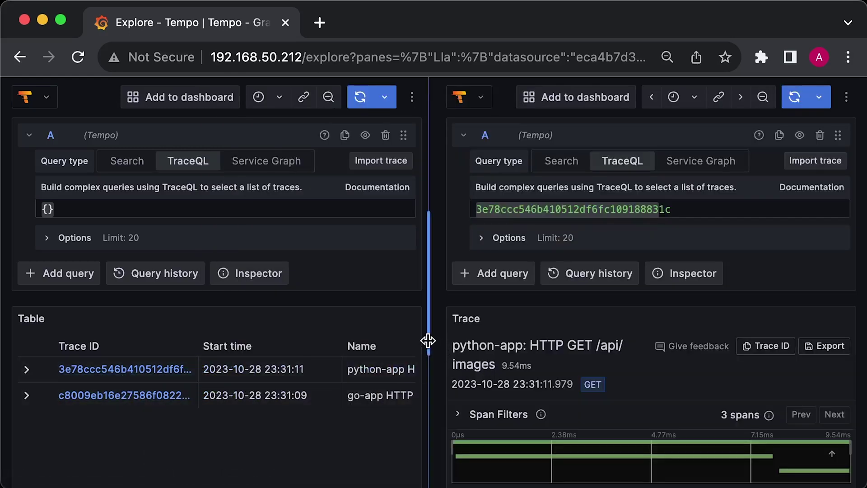
{"action": "left_click_drag", "start_coordinate": [424, 338], "coordinate": [229, 356]}
{"action": "scroll", "coordinate": [303, 380], "scroll_direction": "down", "scroll_amount": 3}
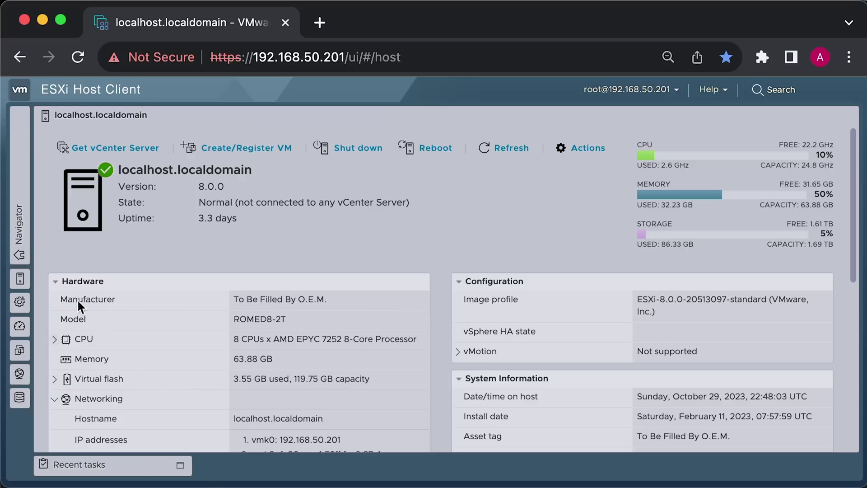
List the host's seven virtual machines, control-plane-00 through postgres, from the Navigator.
{"action": "left_click", "coordinate": [20, 238]}
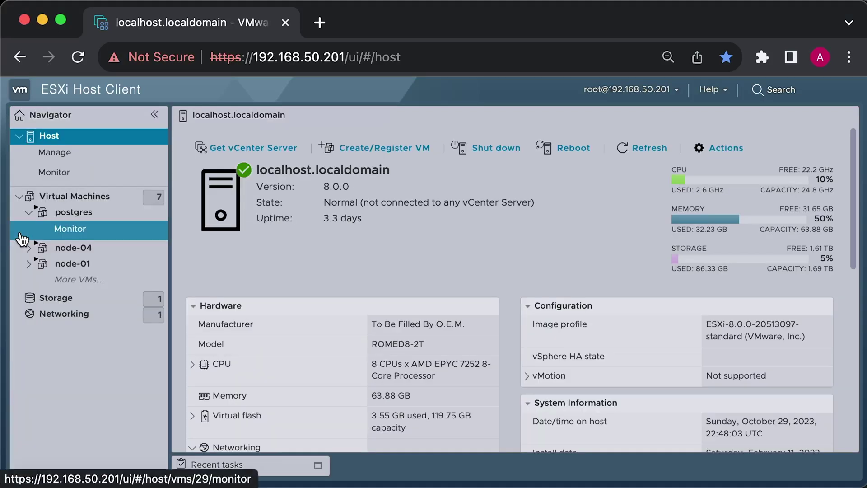
{"action": "left_click", "coordinate": [71, 196]}
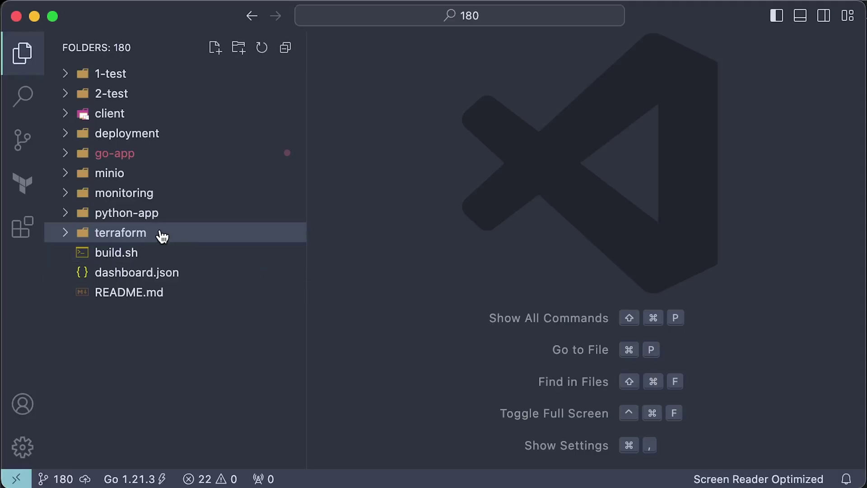
{"action": "left_click", "coordinate": [160, 238]}
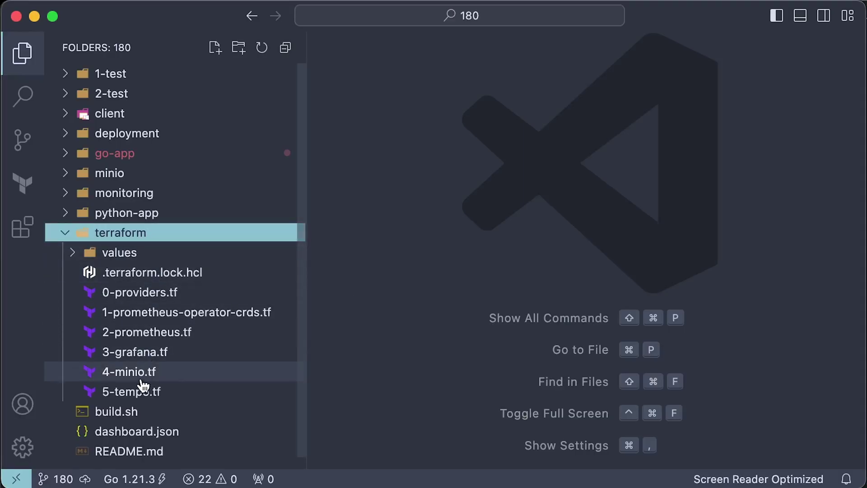
{"action": "left_click", "coordinate": [128, 238]}
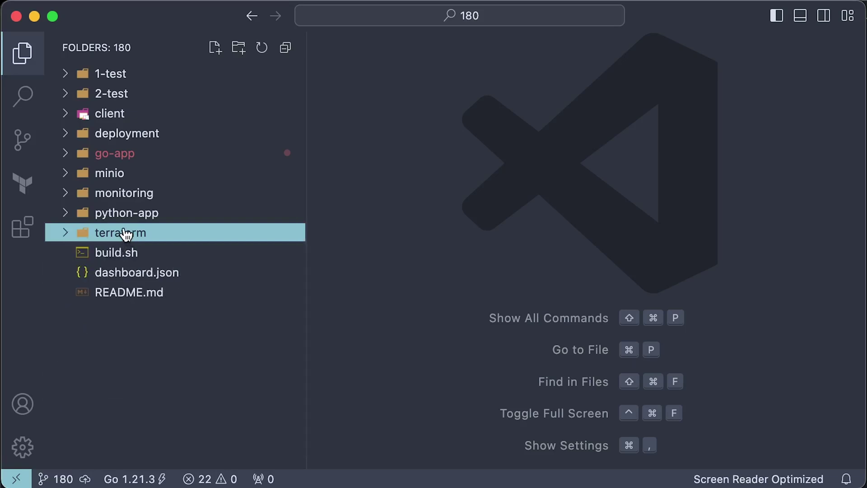
{"action": "left_click", "coordinate": [120, 155]}
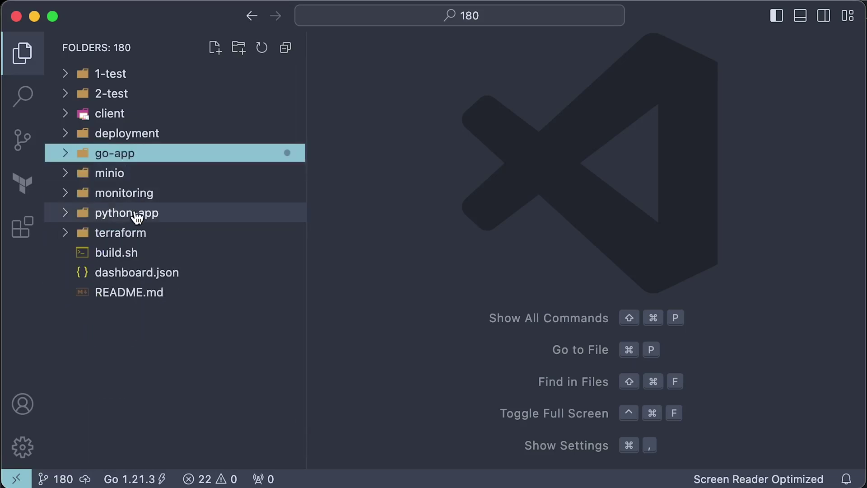
{"action": "left_click", "coordinate": [138, 216]}
{"action": "left_click", "coordinate": [122, 115]}
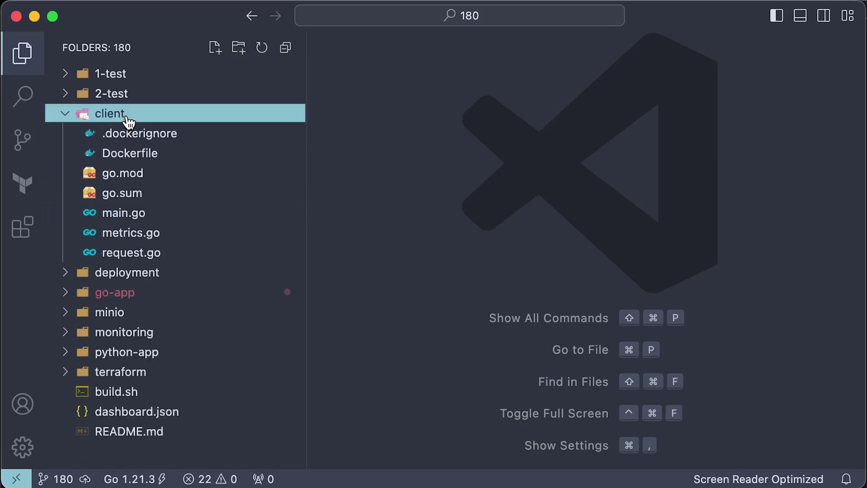
{"action": "left_click", "coordinate": [127, 121]}
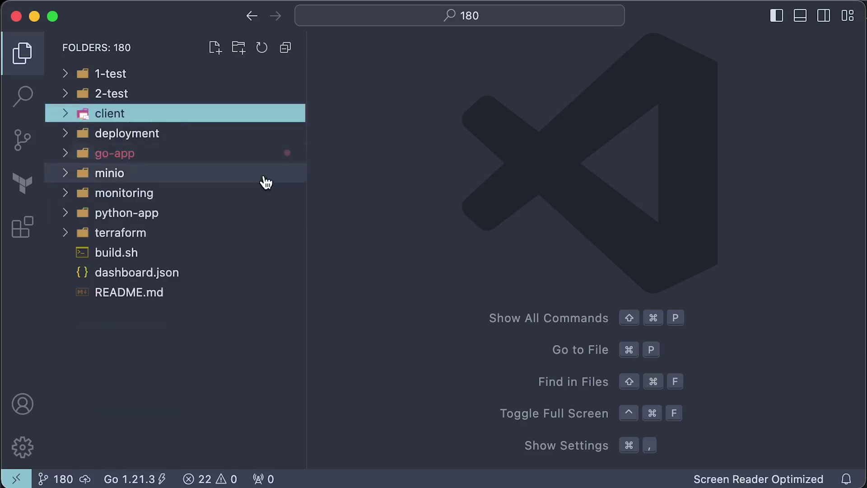
{"action": "left_click", "coordinate": [232, 438]}
{"action": "left_click", "coordinate": [127, 133]}
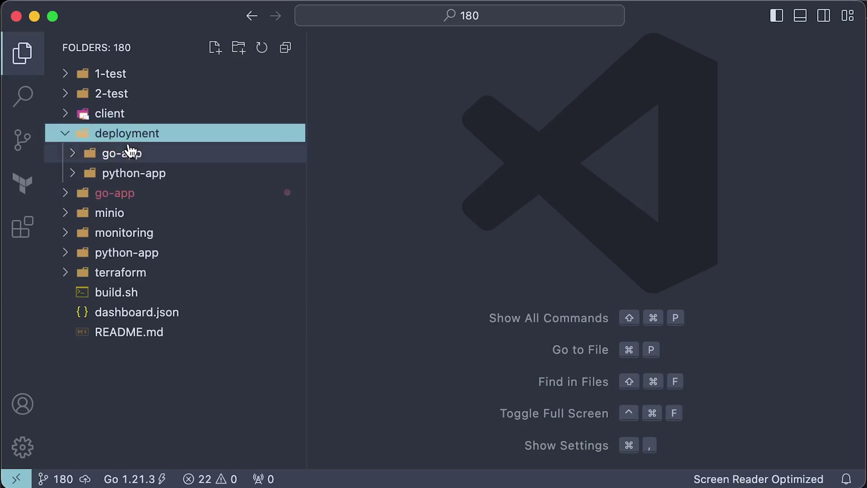
{"action": "left_click", "coordinate": [123, 135]}
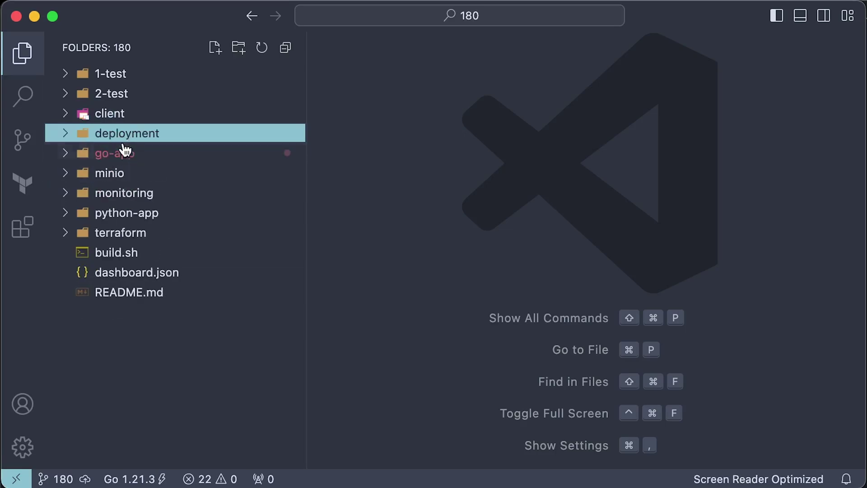